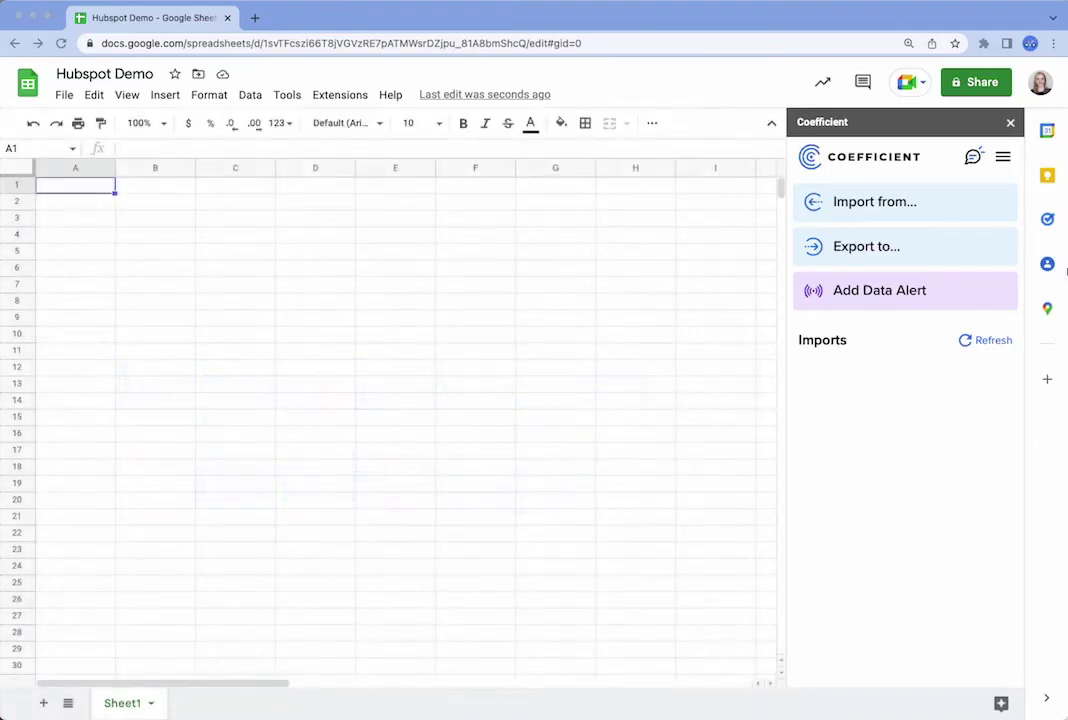
Step: Start a HubSpot import by object and fields in the Coefficient panel
click(901, 212)
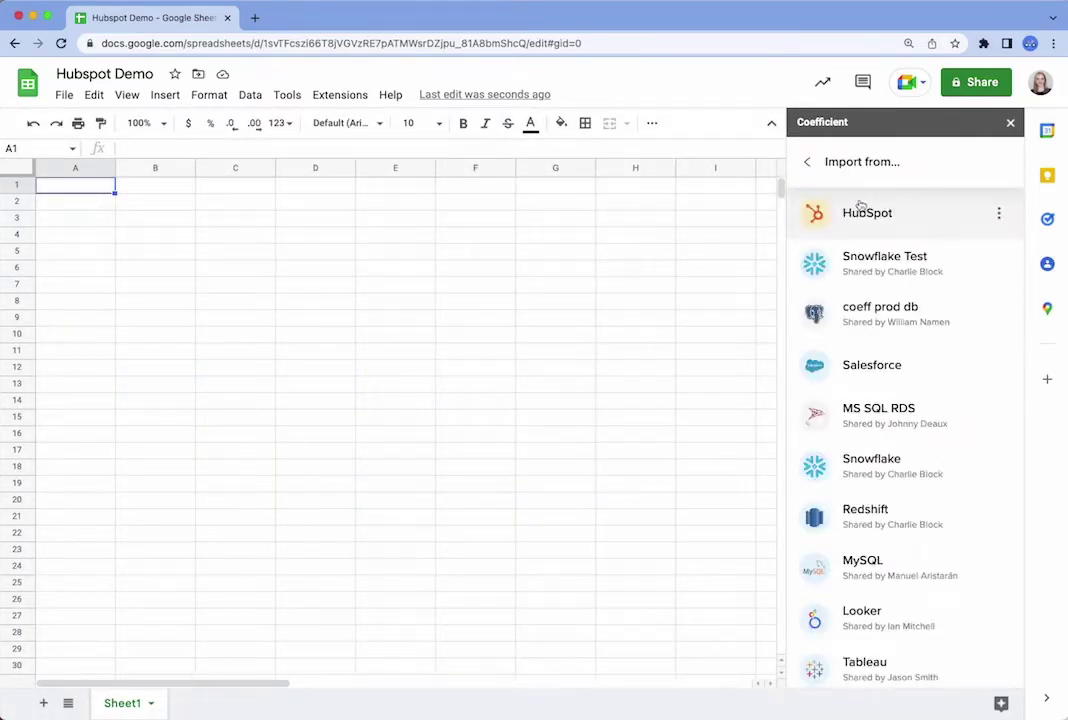
click(829, 212)
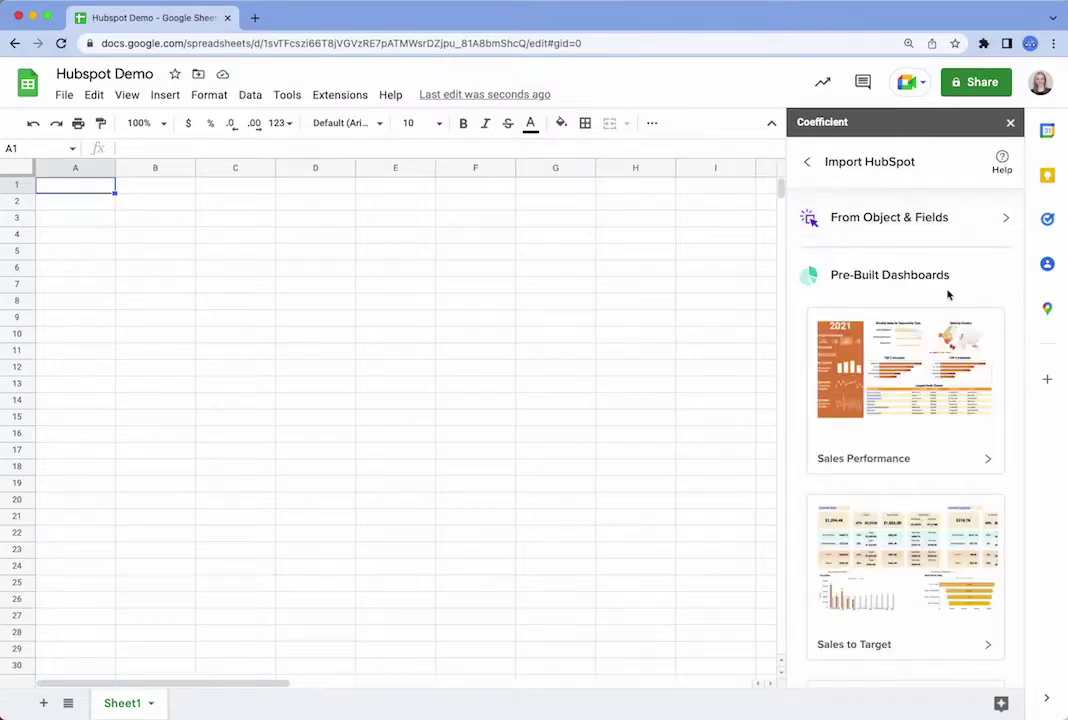
scroll(961, 294, down, 1)
scroll(961, 294, down, 2)
scroll(961, 294, down, 1)
scroll(961, 294, up, 3)
scroll(961, 290, up, 2)
click(961, 216)
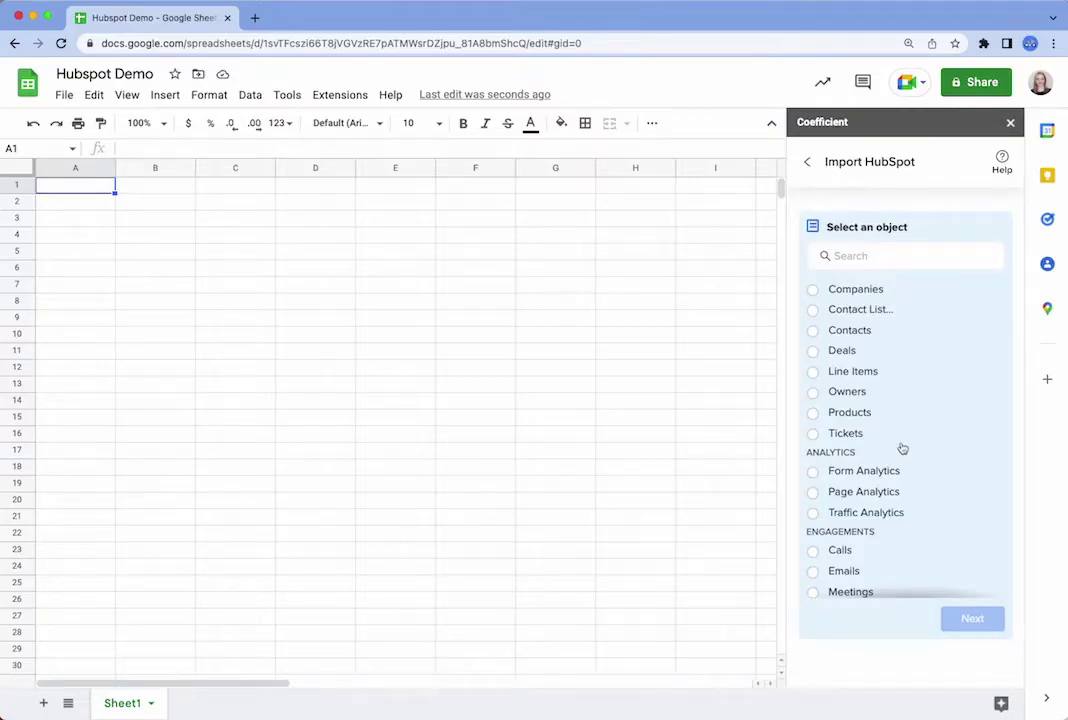
Step: Pick the Contacts object and add First Name, Lead Status and Last Contacted fields
click(813, 331)
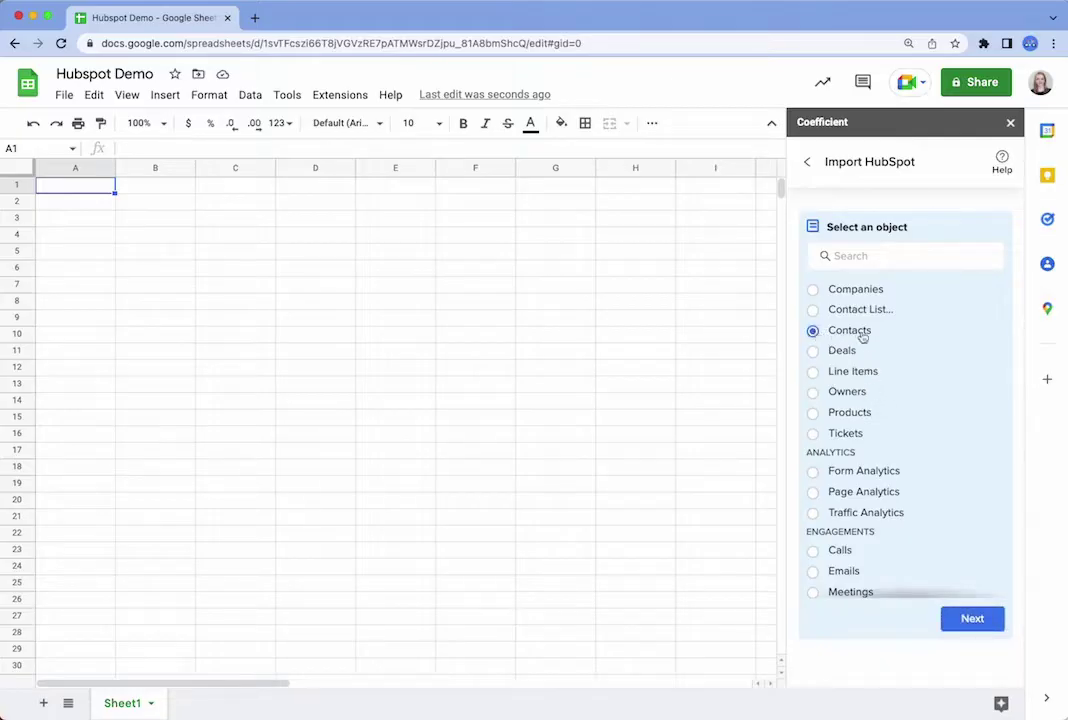
click(965, 619)
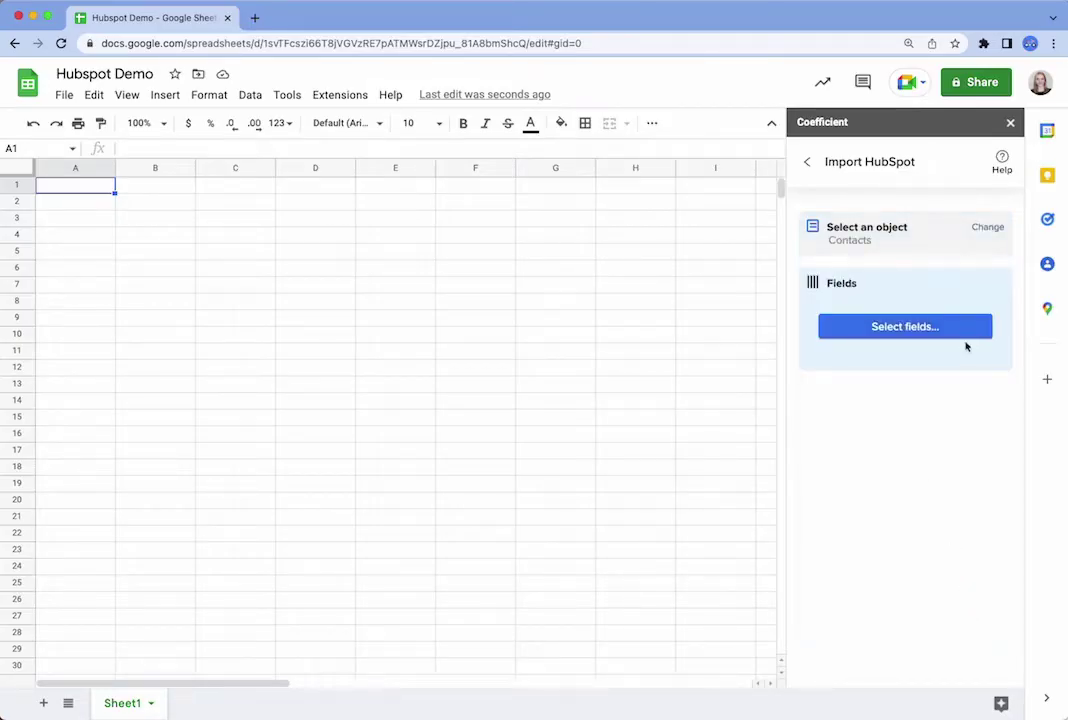
click(925, 327)
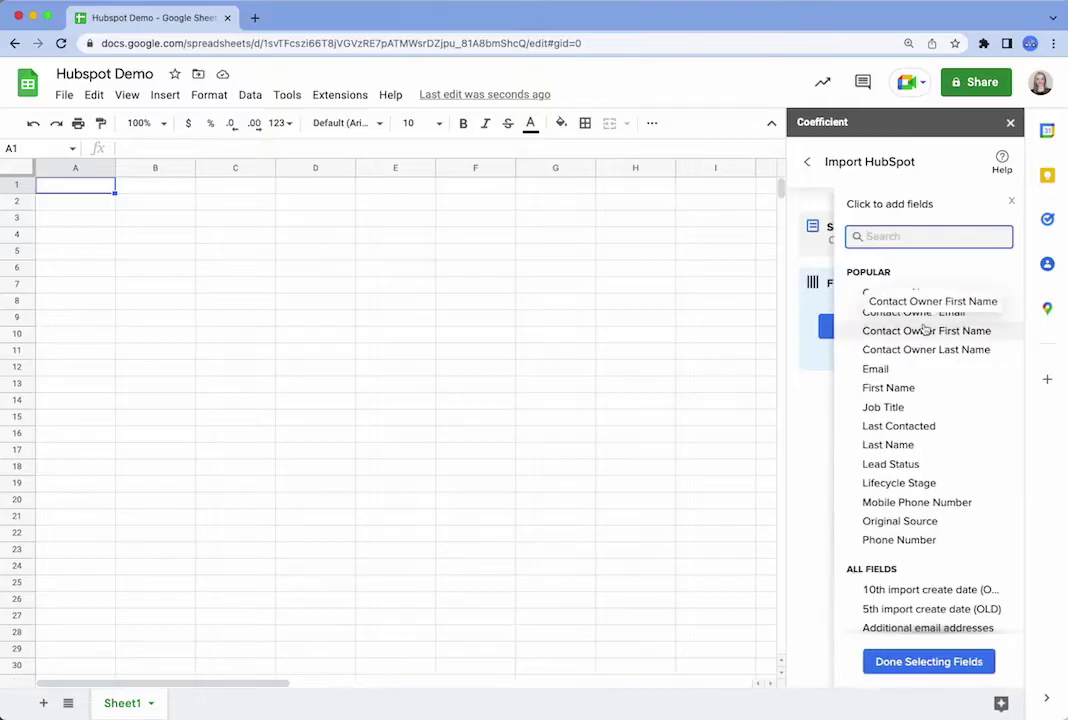
click(929, 389)
click(933, 465)
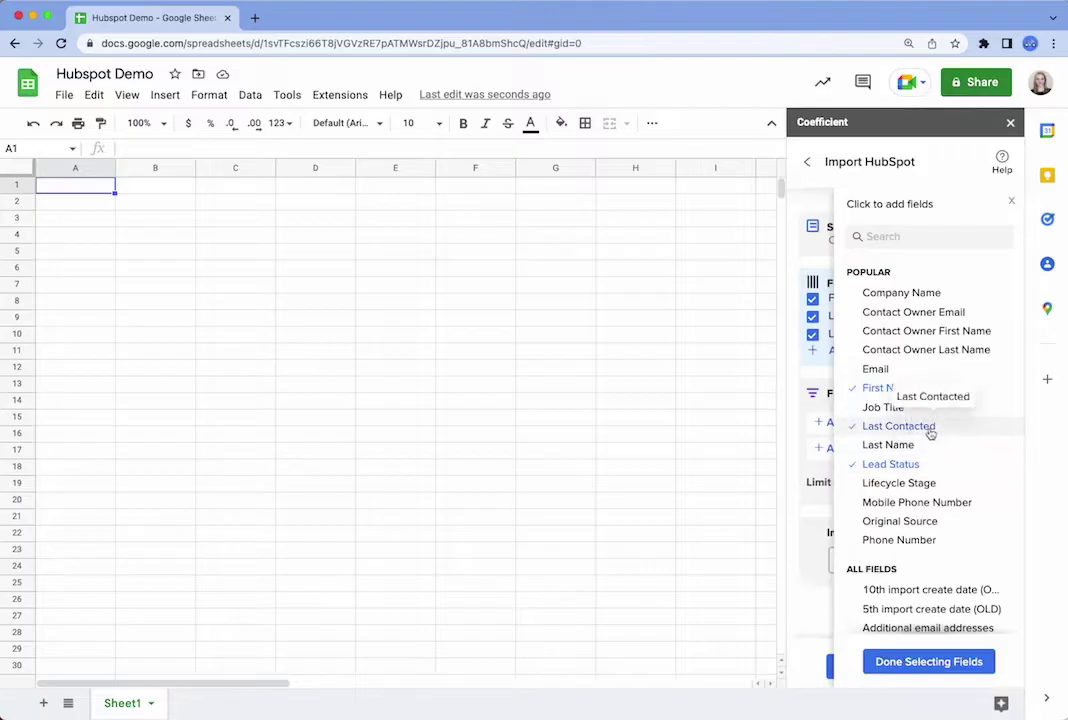
click(930, 429)
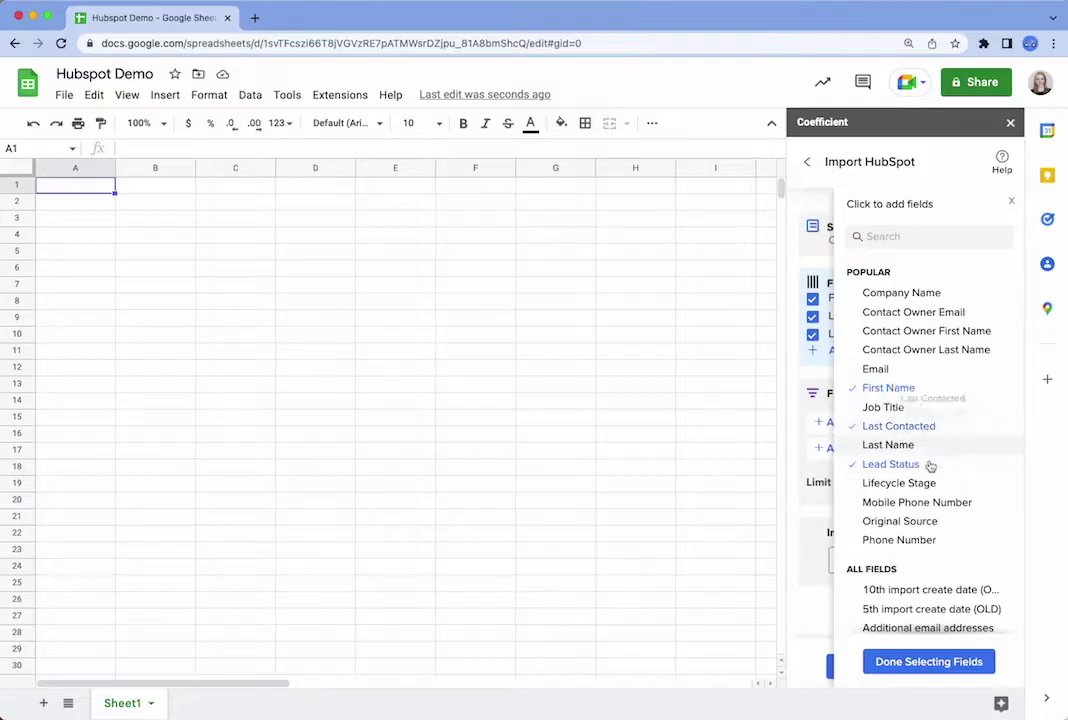
click(969, 670)
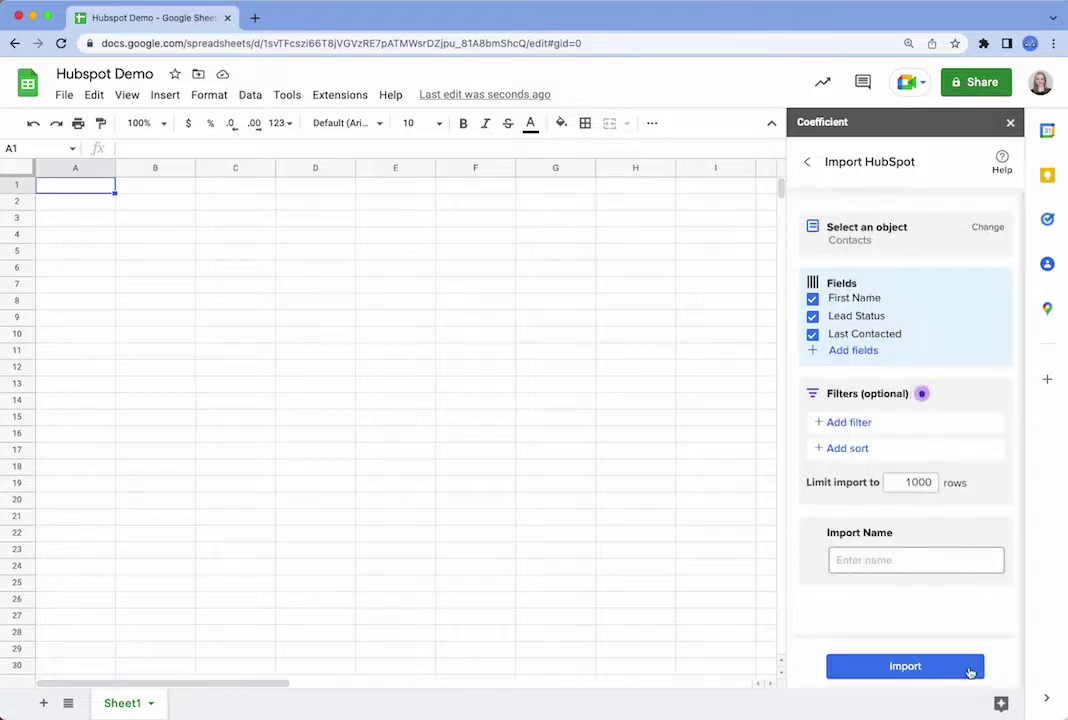
Step: Move Last Contacted above Lead Status and filter Last Contacted within the last 1 month
drag(889, 335, 889, 316)
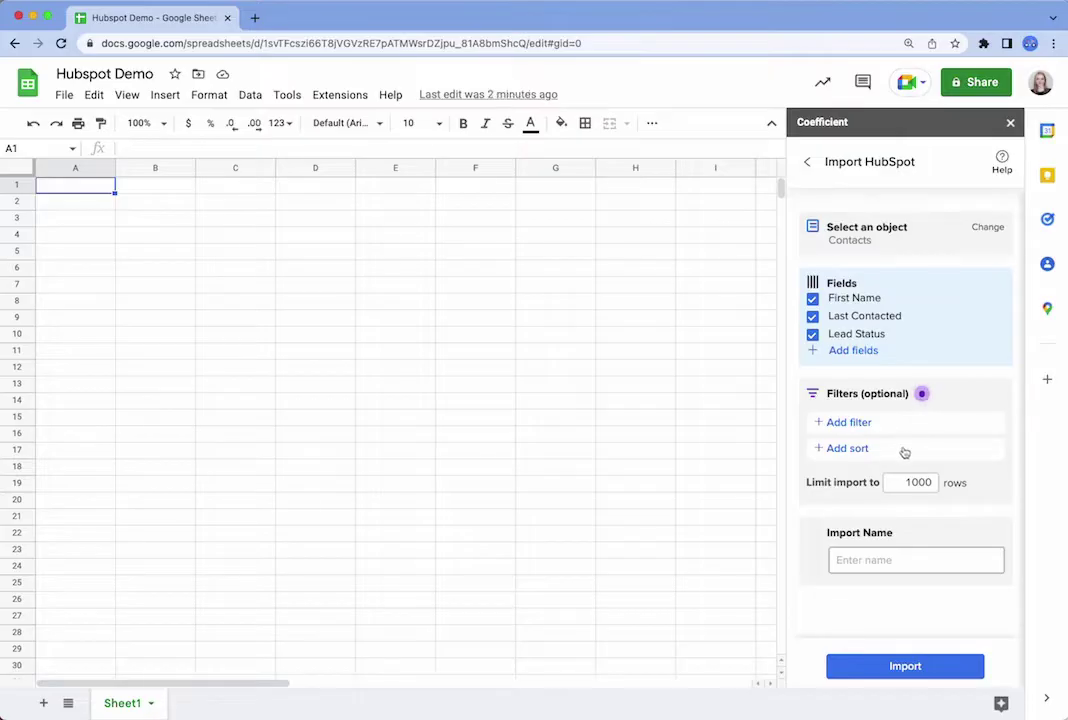
click(849, 424)
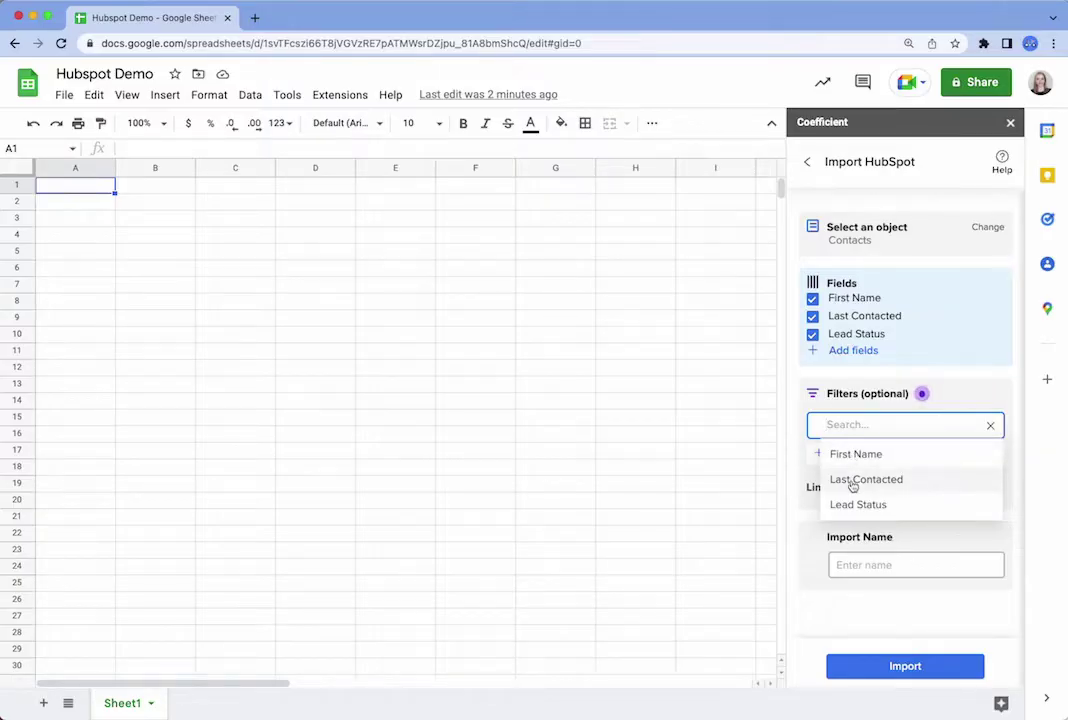
click(852, 482)
click(852, 485)
click(884, 457)
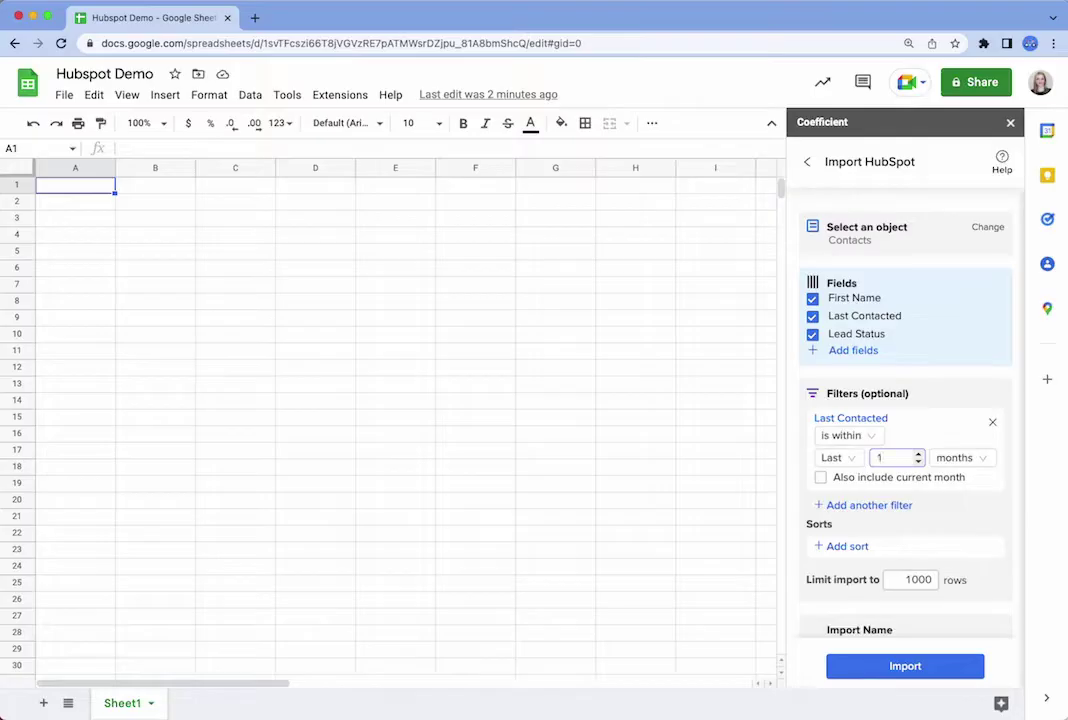
scroll(901, 512, down, 2)
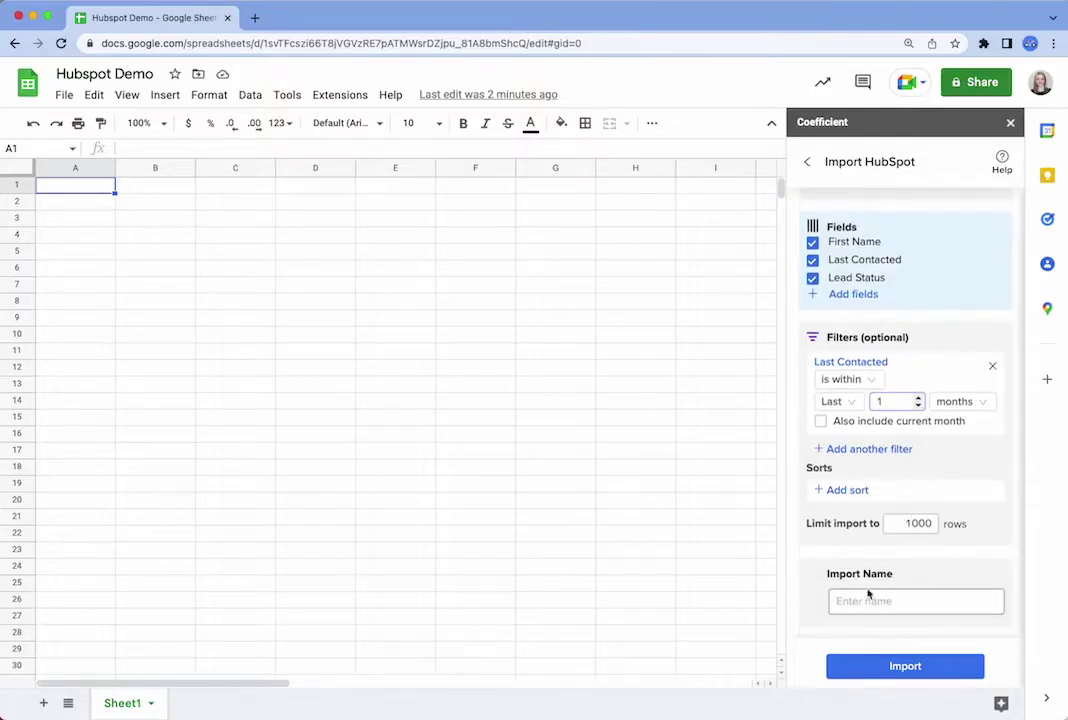
Step: Name the import 'Contacted Last Month' and run it into a new sheet
click(864, 601)
text(Contacted Last Month)
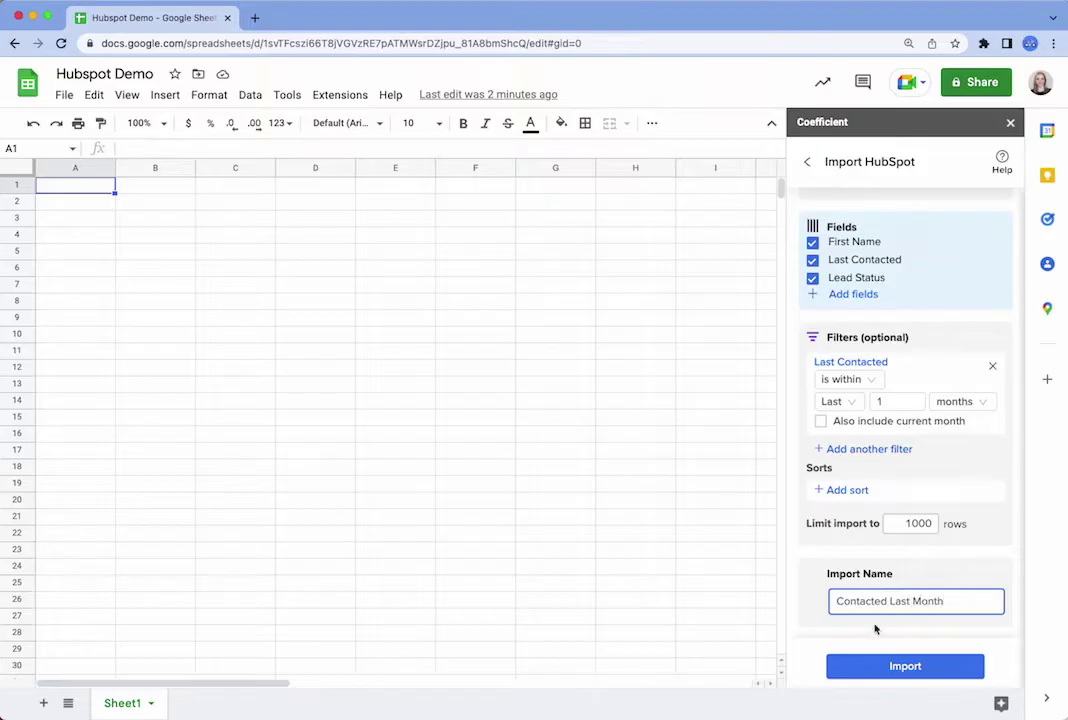
click(875, 666)
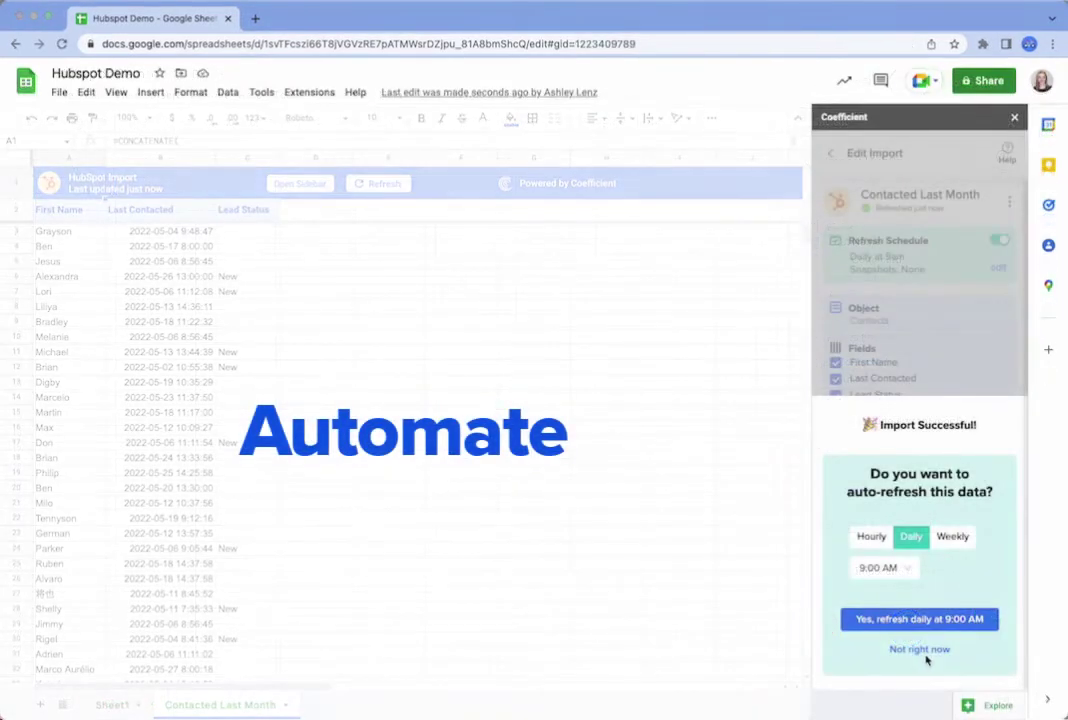
Step: Turn on the import's refresh schedule, keeping Daily at 9:00 AM
click(923, 651)
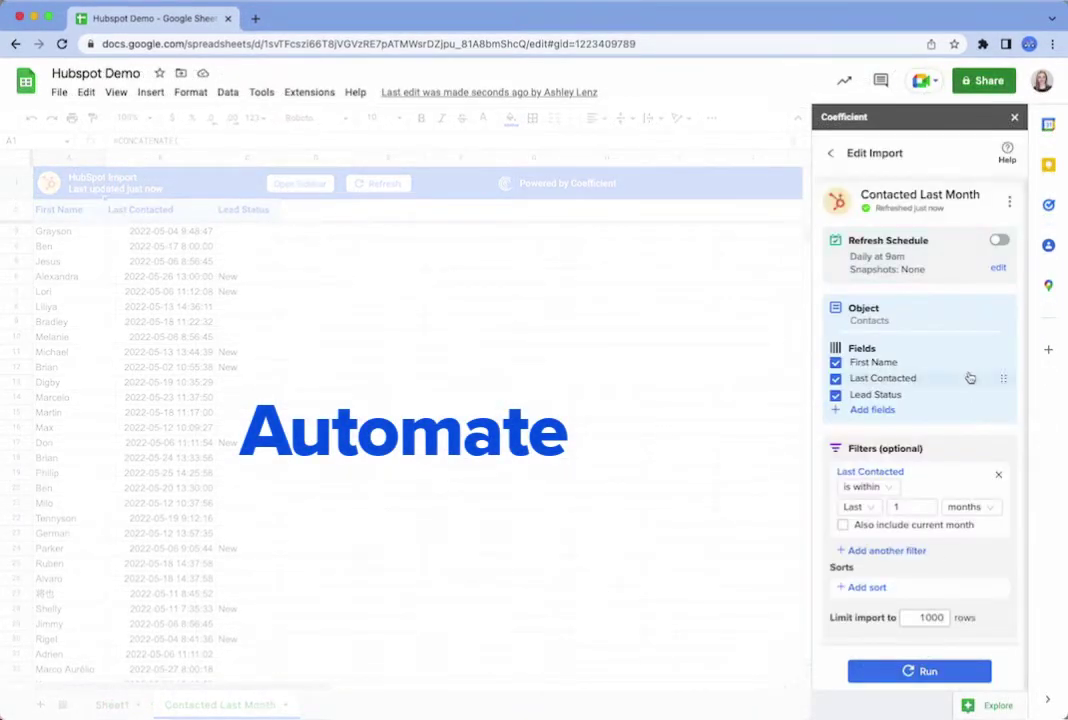
click(1000, 242)
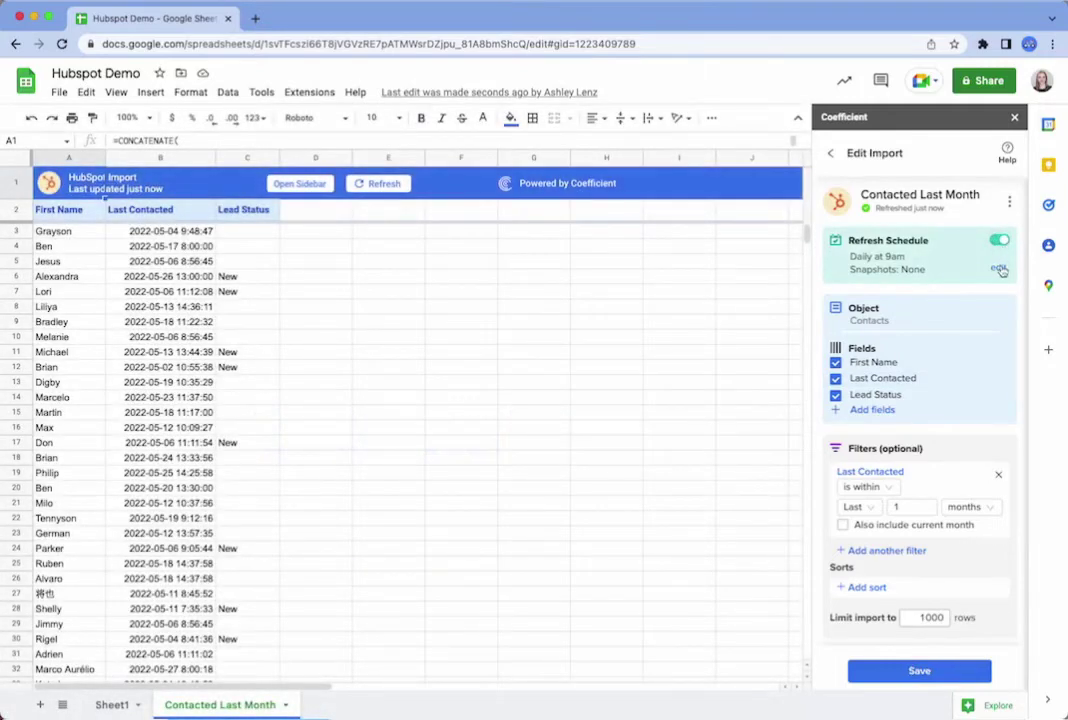
click(998, 268)
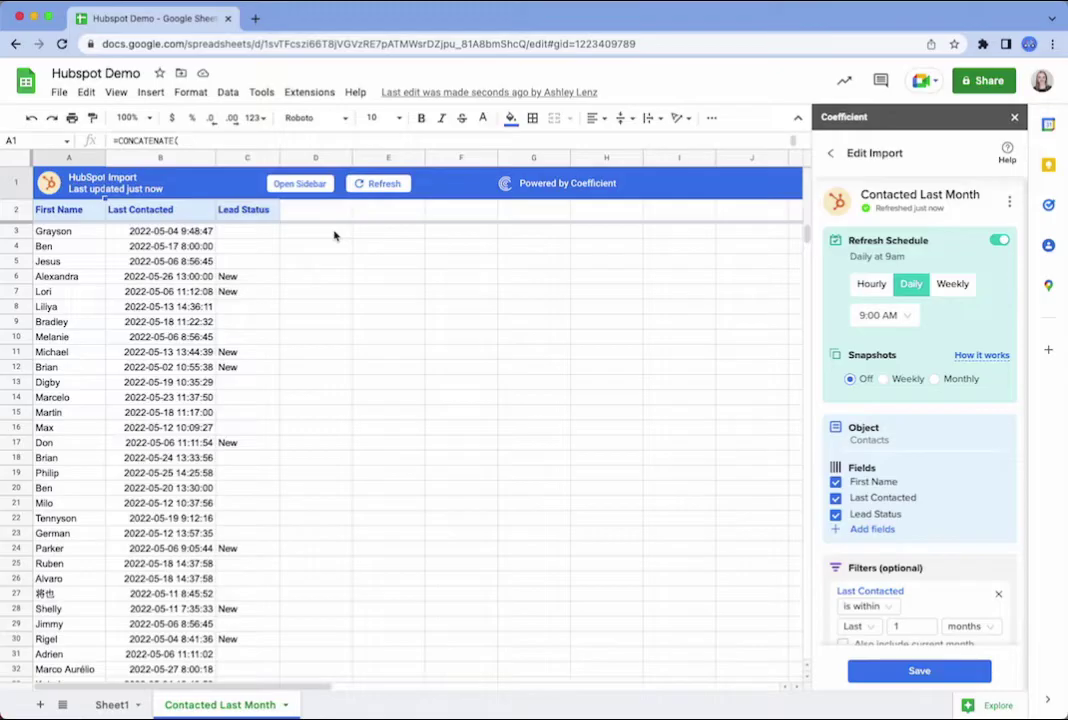
drag(335, 236, 343, 362)
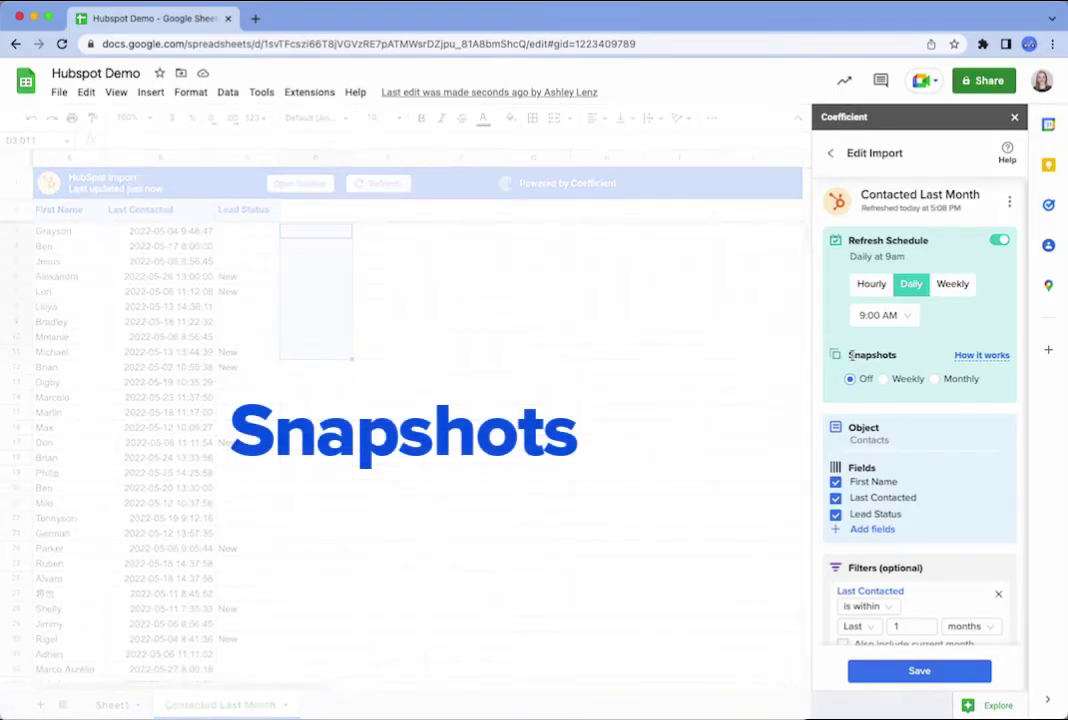
Step: Create a trial 'Contacted Last Month - Jun 30' snapshot tab
click(977, 355)
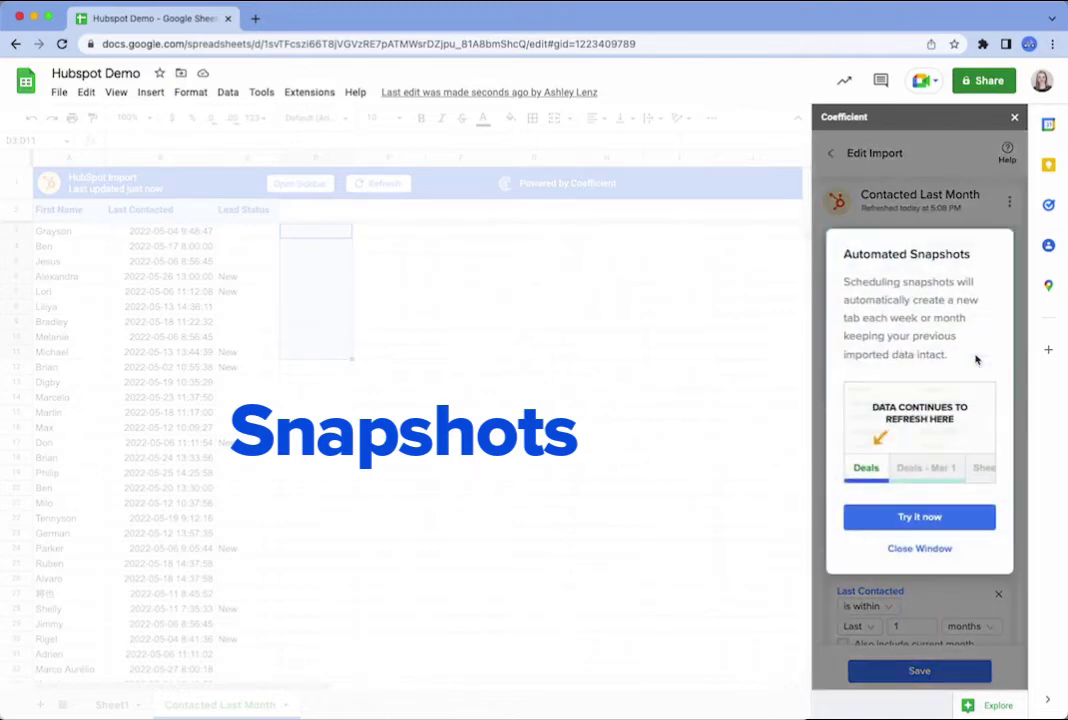
click(938, 519)
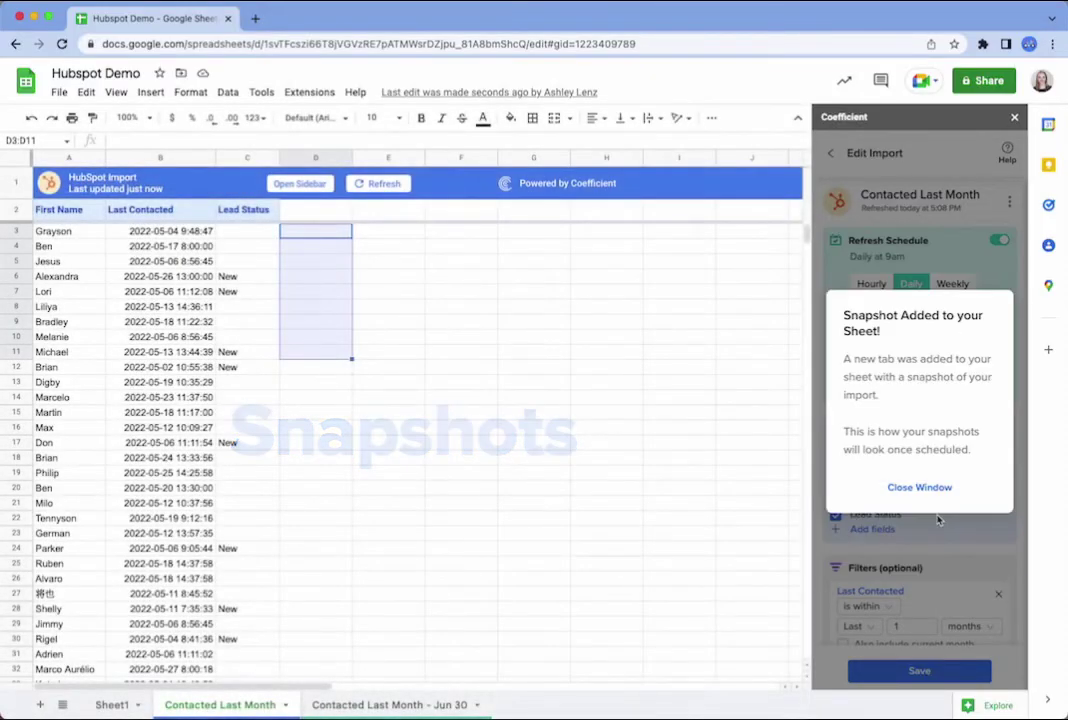
click(932, 489)
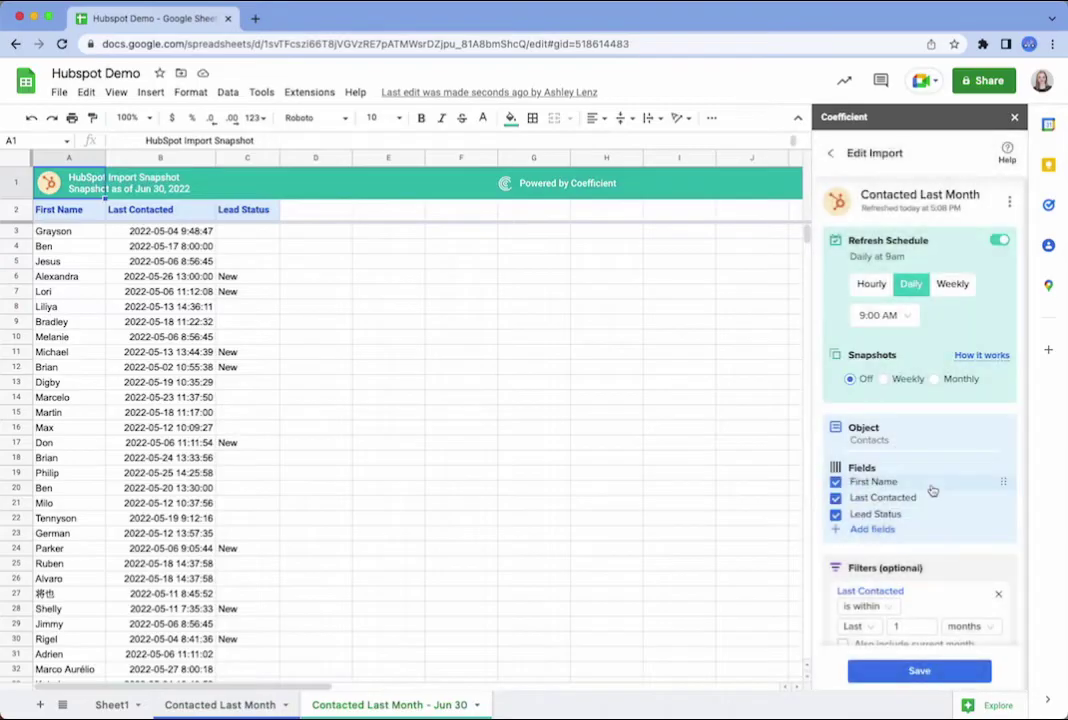
Step: Set automatic snapshots to weekly on Tuesday
click(884, 379)
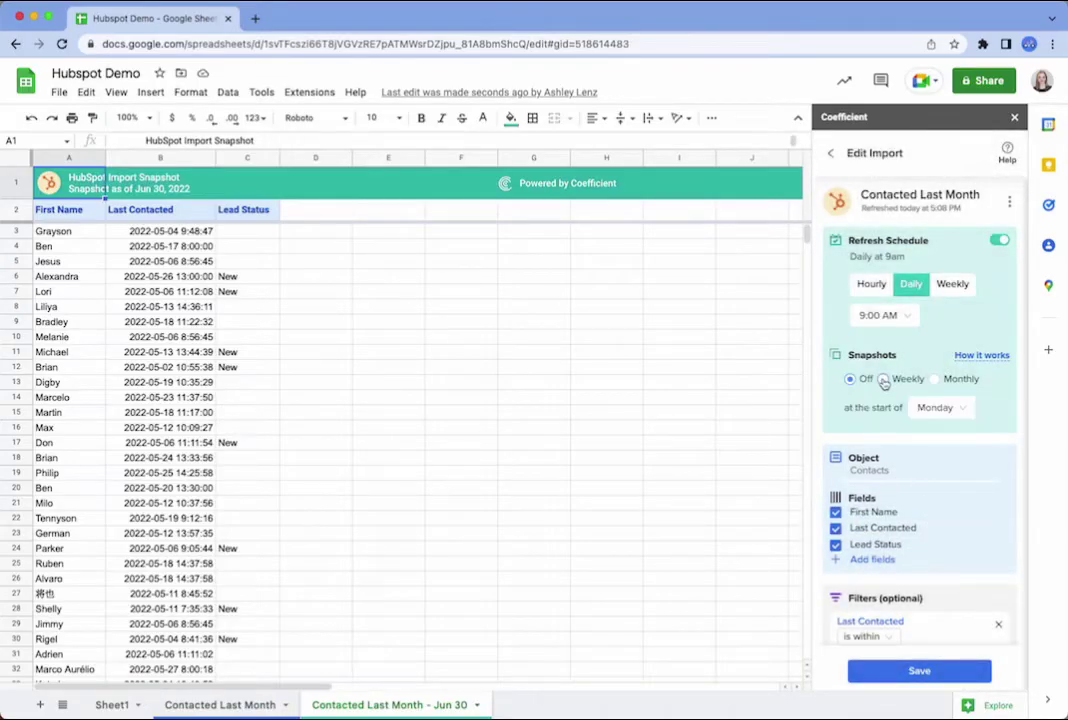
click(933, 407)
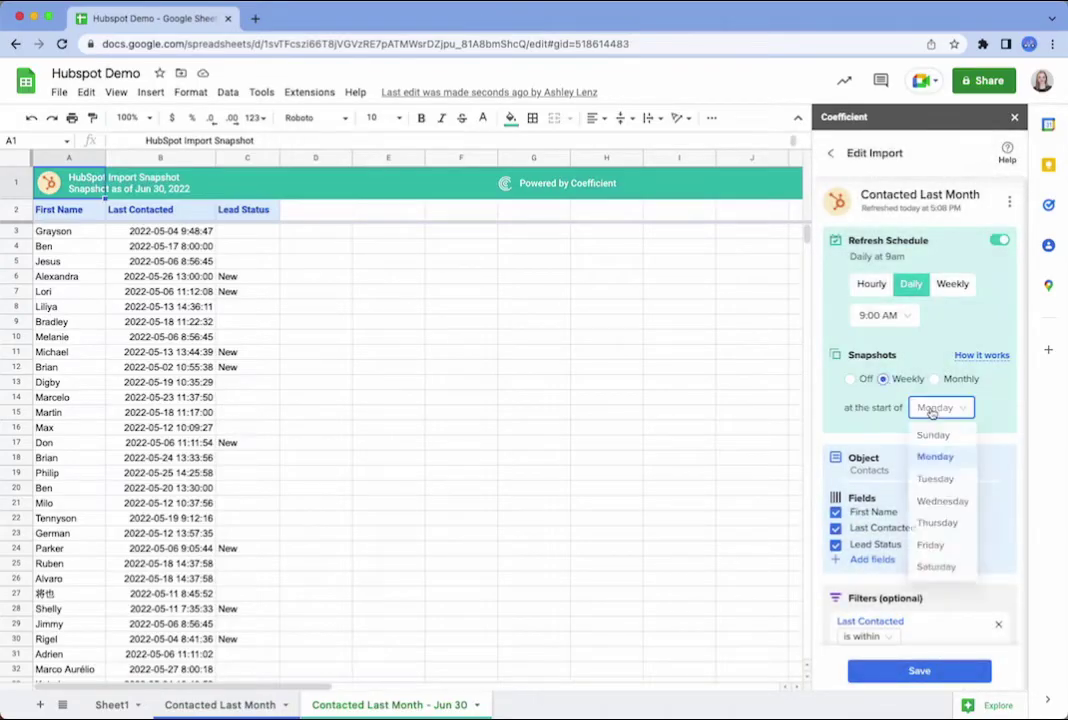
click(932, 486)
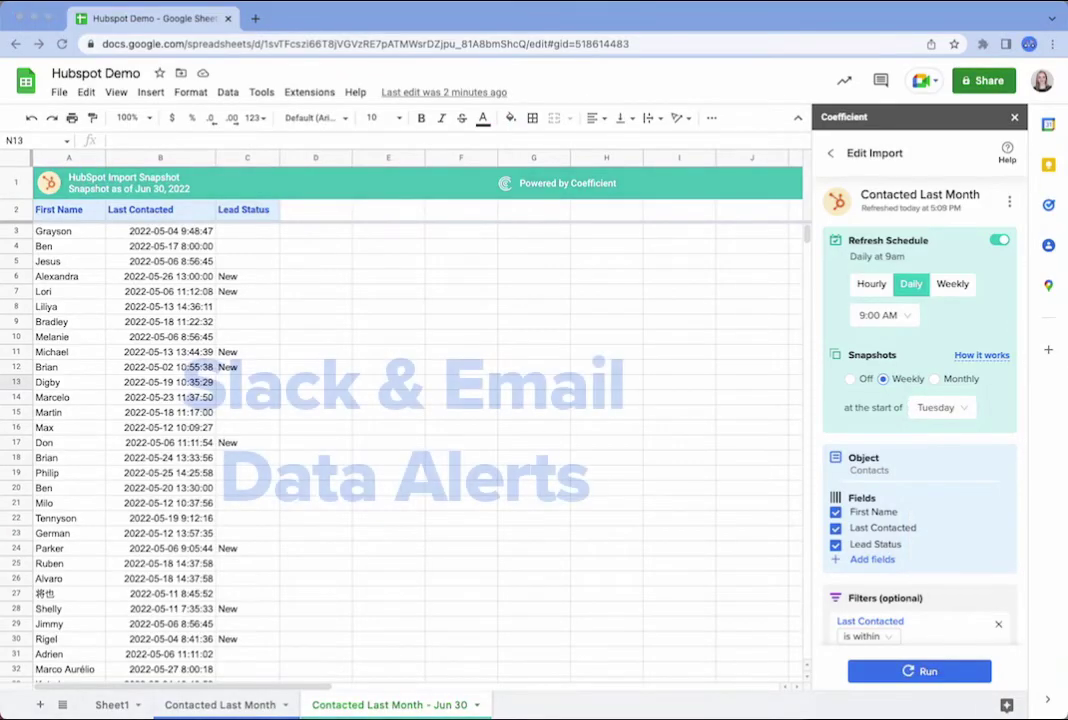
Step: Create a daily 9:00 AM email screenshot alert and name it 'Contacted Last Month'
click(831, 153)
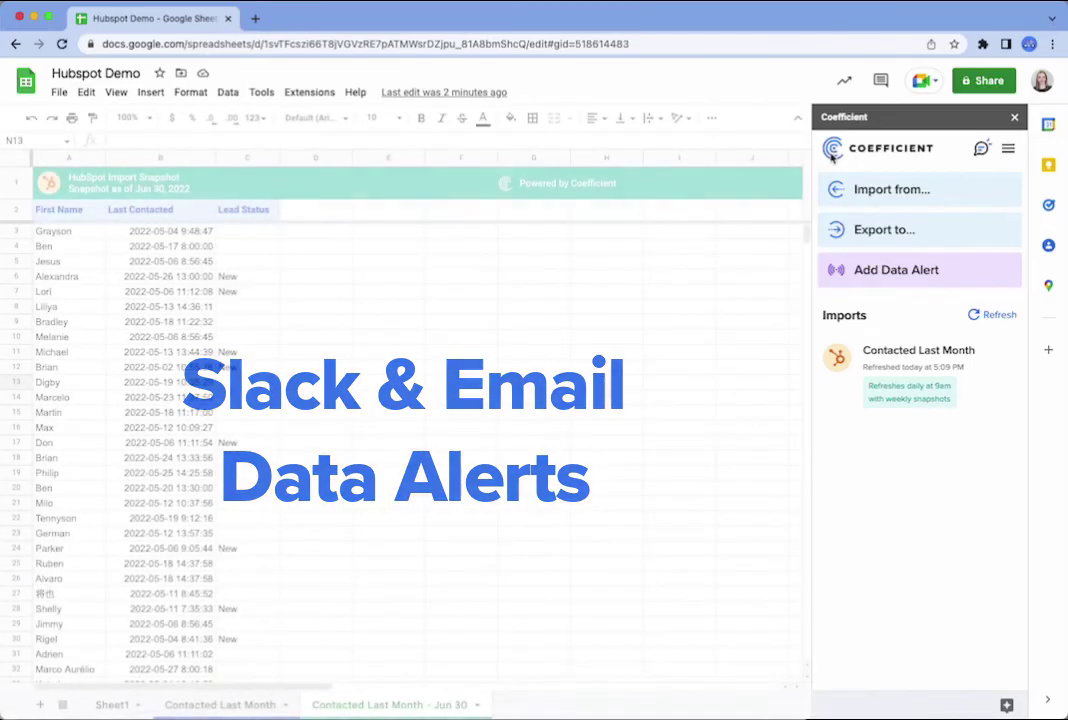
click(830, 269)
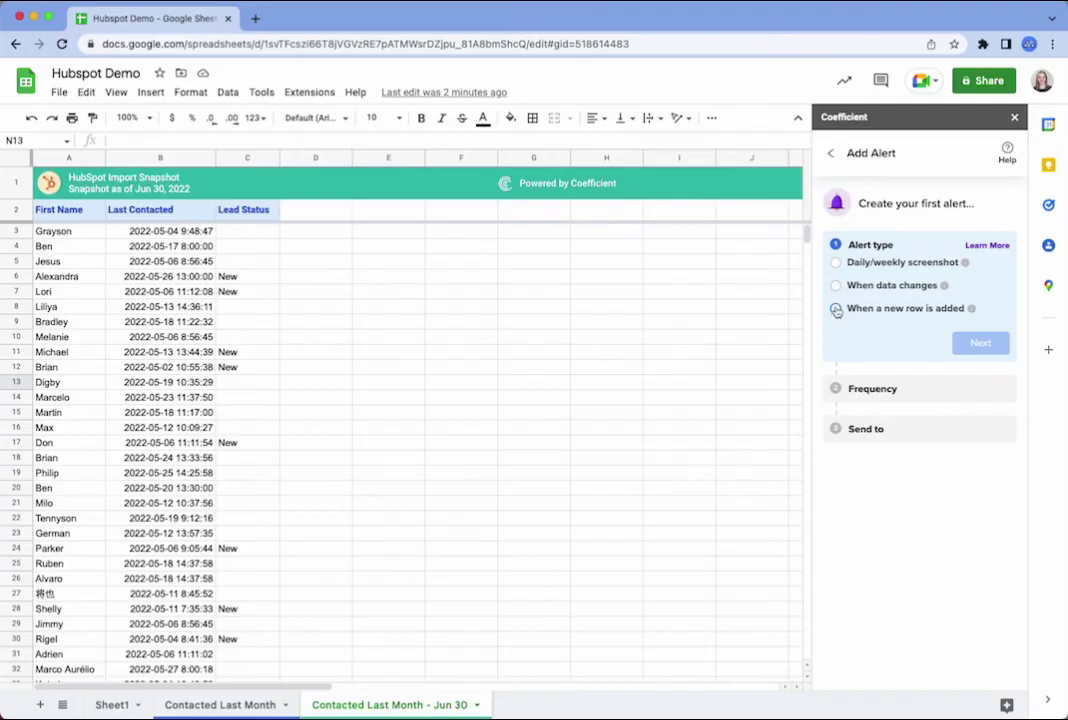
click(836, 264)
click(963, 397)
click(976, 499)
click(978, 669)
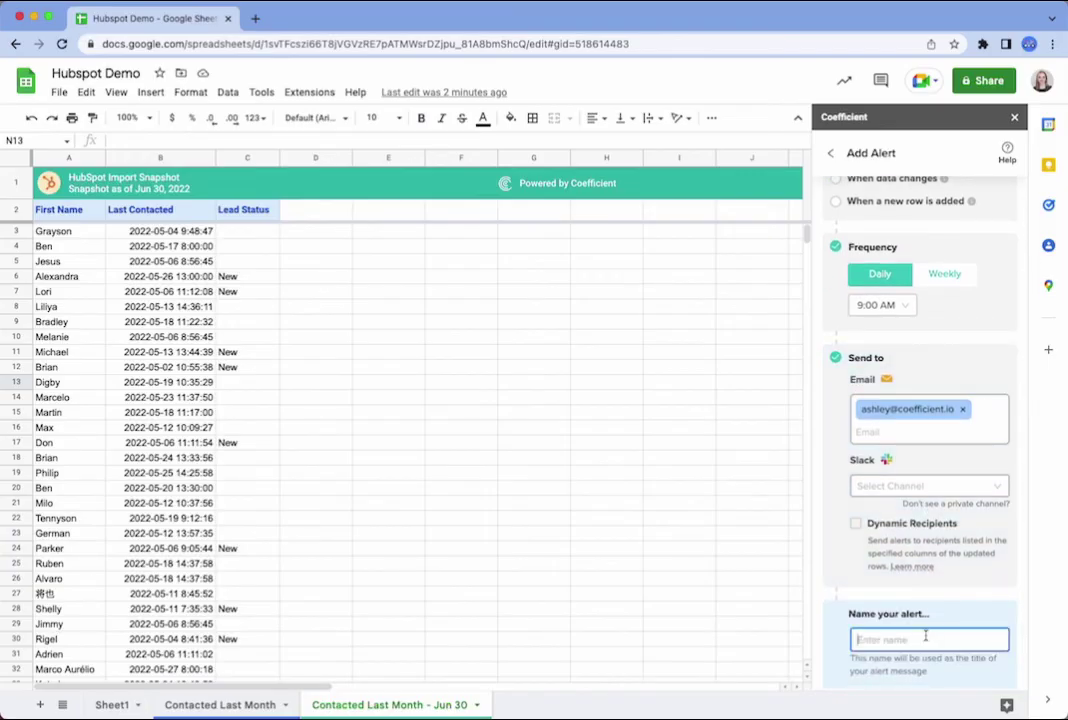
text(Contacted L)
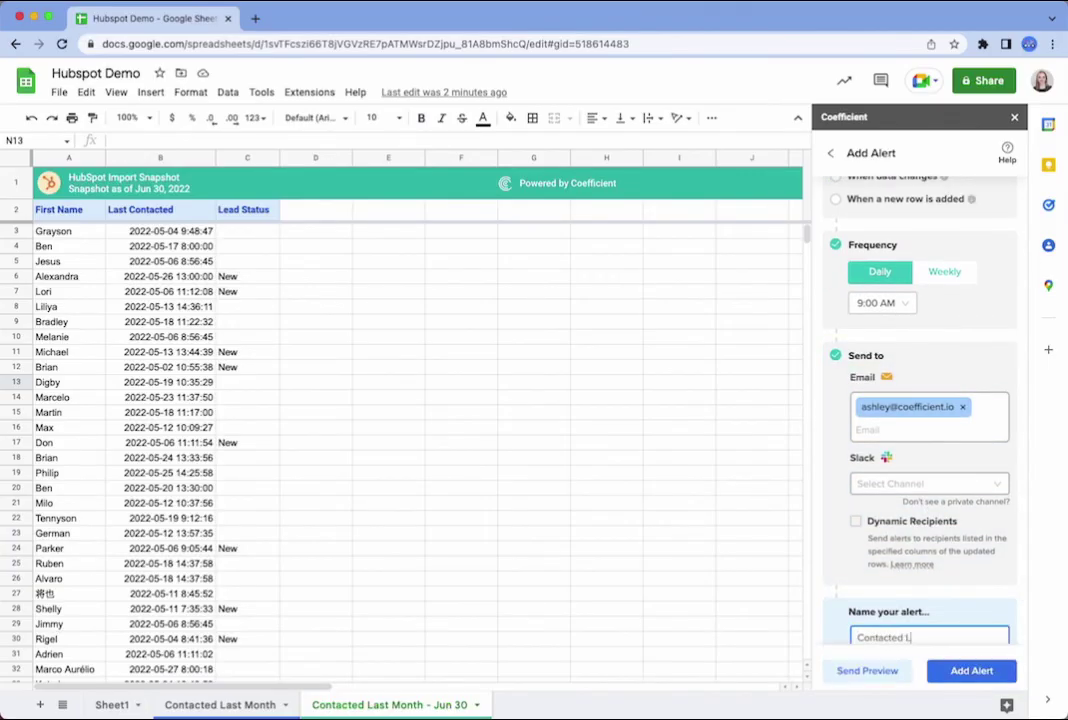
text(ast Month)
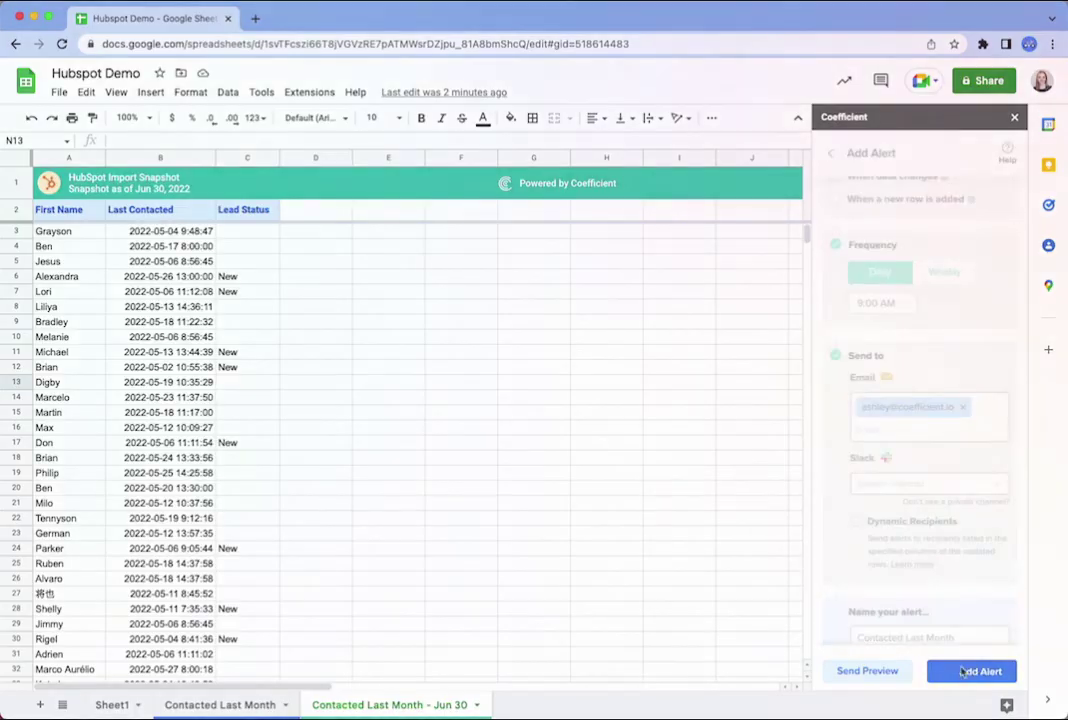